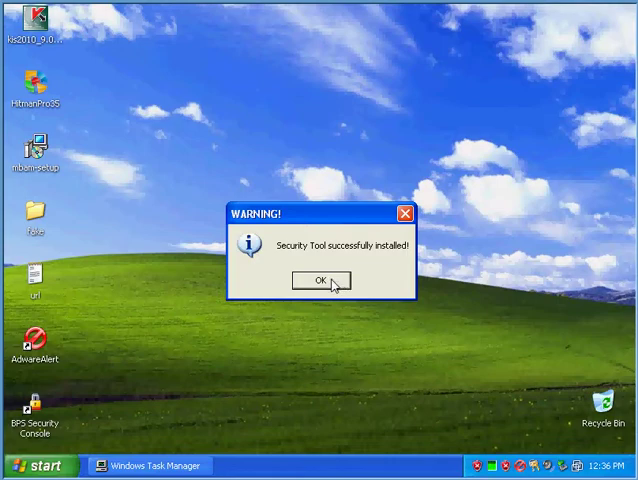
# Dismiss the 'Security Tool successfully installed!' warning so the desktop is clear
pyautogui.click(319, 281)
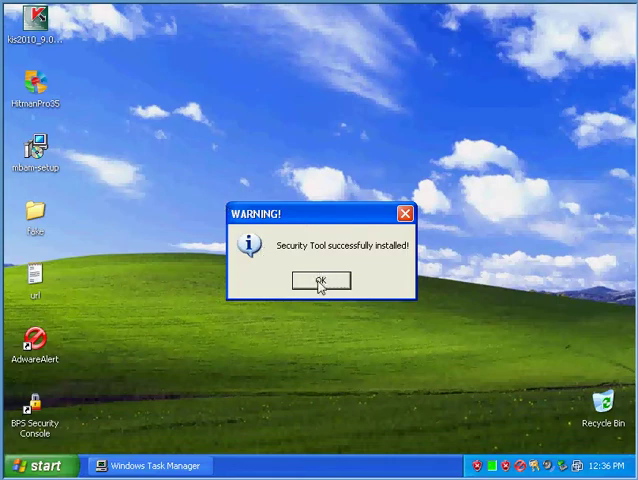
pyautogui.click(37, 27)
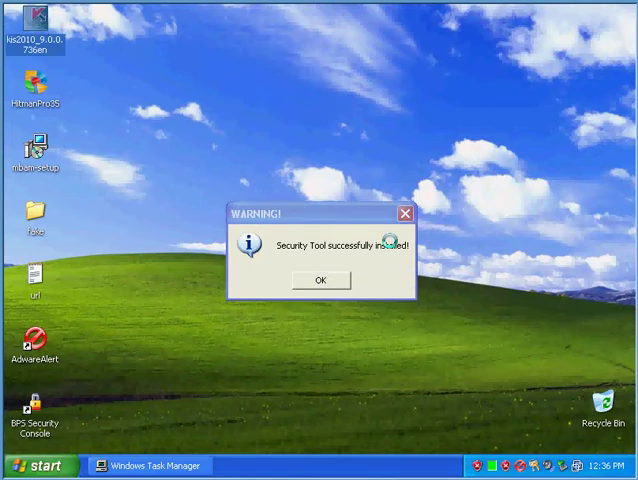
pyautogui.click(319, 278)
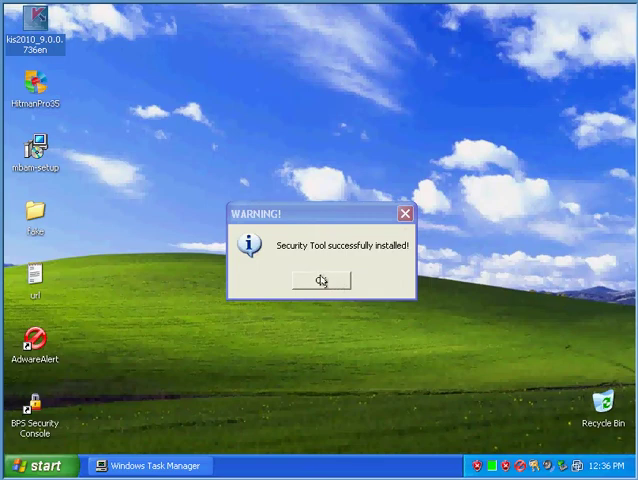
pyautogui.click(405, 215)
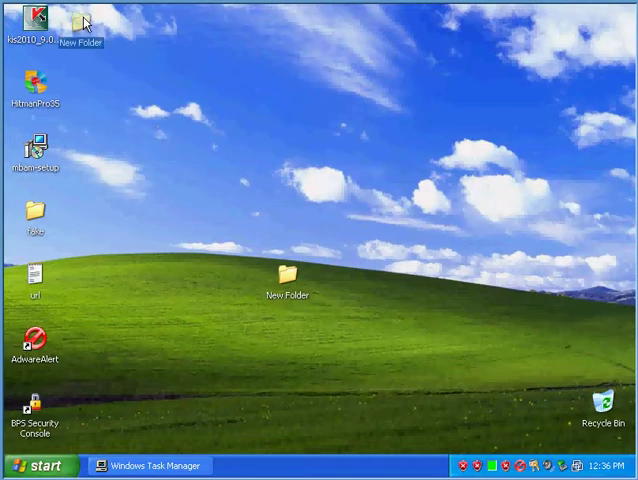
# Move New Folder to the top row, close Security Tool's scan window and warning, and minimize Task Manager
pyautogui.moveTo(168, 133); pyautogui.dragTo(95, 25)
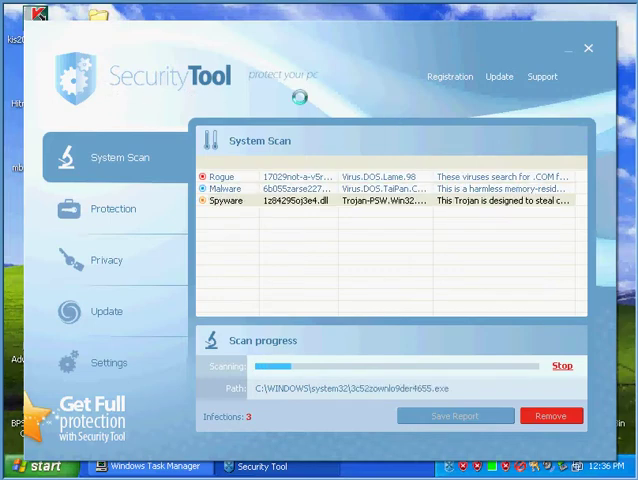
pyautogui.click(589, 52)
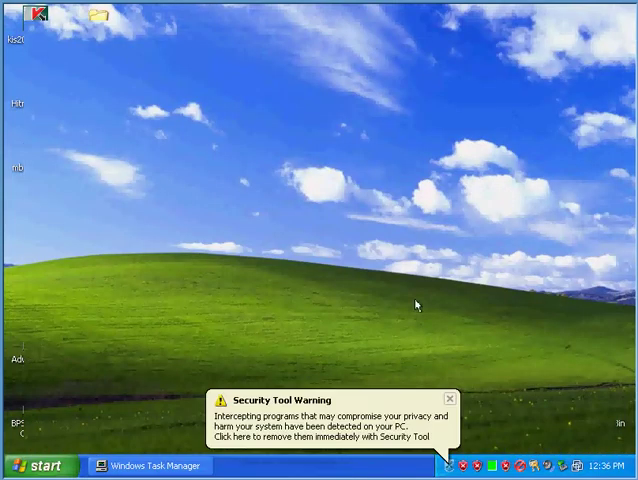
pyautogui.click(448, 400)
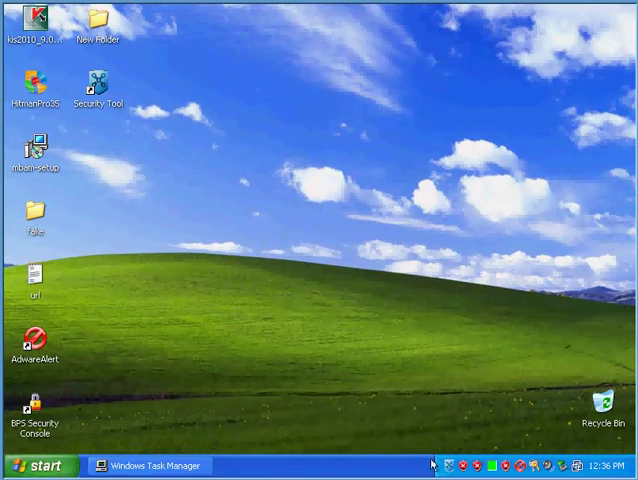
pyautogui.click(161, 464)
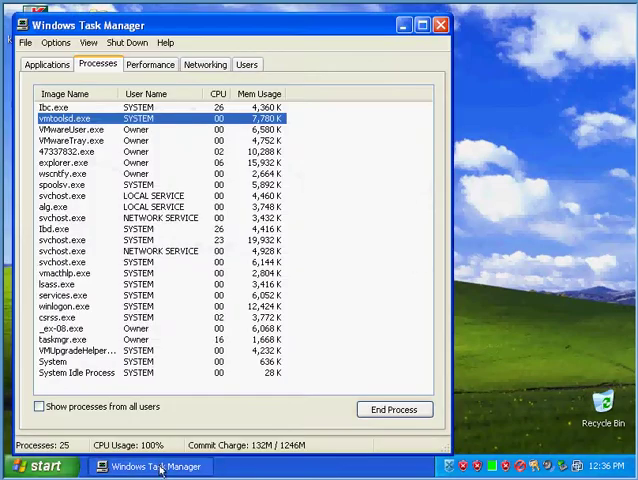
pyautogui.click(161, 467)
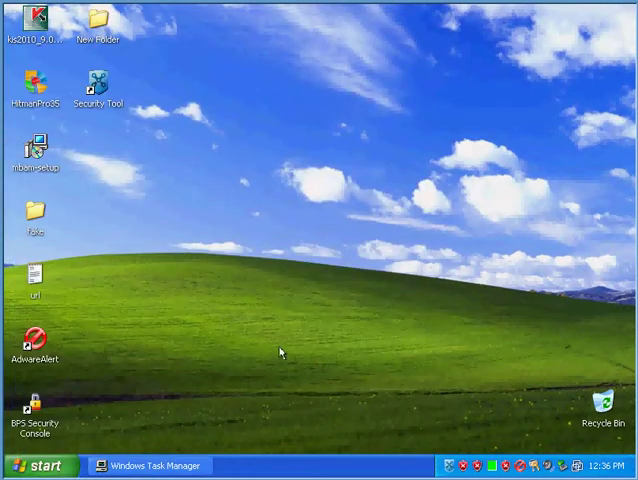
# Launch the Security Tool desktop shortcut to bring up its 'WARNING! 24 infections found!!!' alert
pyautogui.press('super')
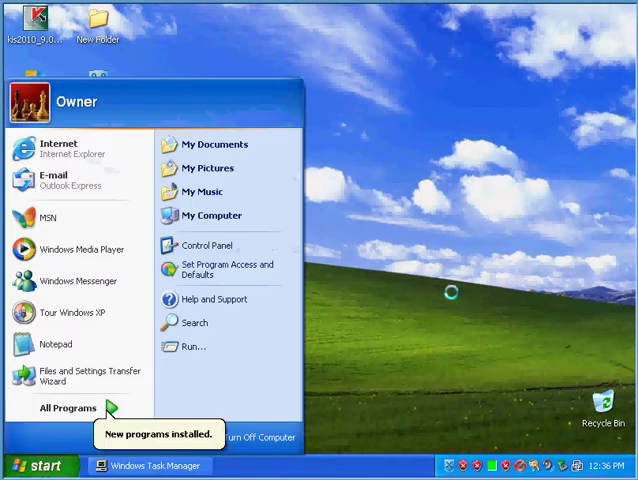
pyautogui.press('Escape')
pyautogui.doubleClick(100, 90)
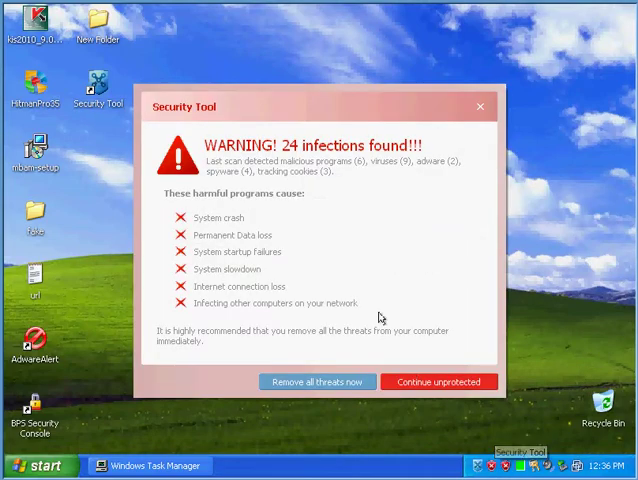
# Choose 'No, continue unprotected' at Security Tool's removal prompt, then close Task Manager
pyautogui.click(341, 381)
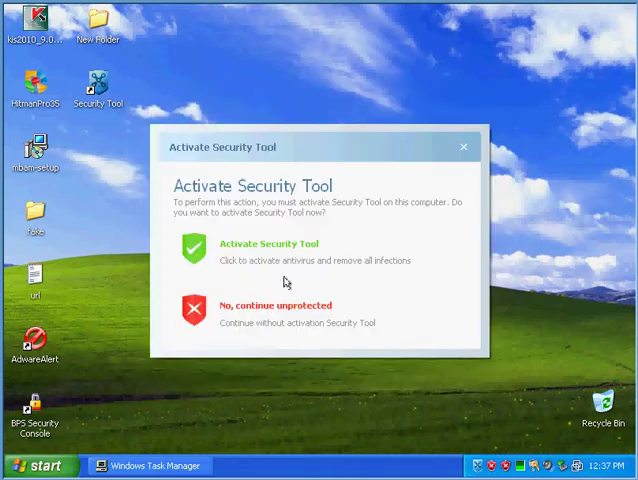
pyautogui.click(282, 299)
pyautogui.click(357, 300)
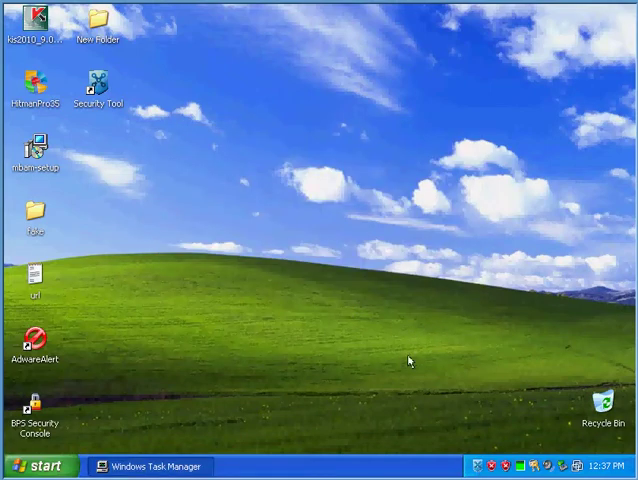
pyautogui.click(140, 464)
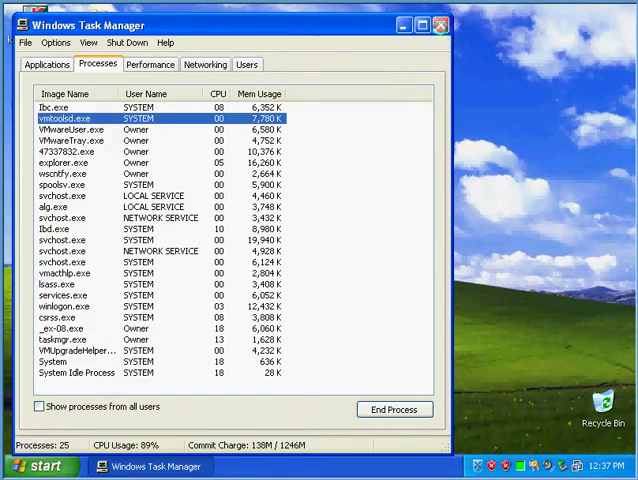
pyautogui.click(440, 25)
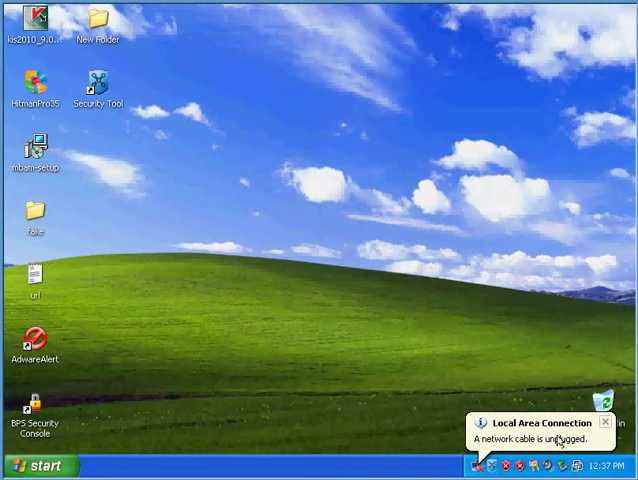
# Dismiss the 'network cable is unplugged' balloon and open the Start menu
pyautogui.click(605, 422)
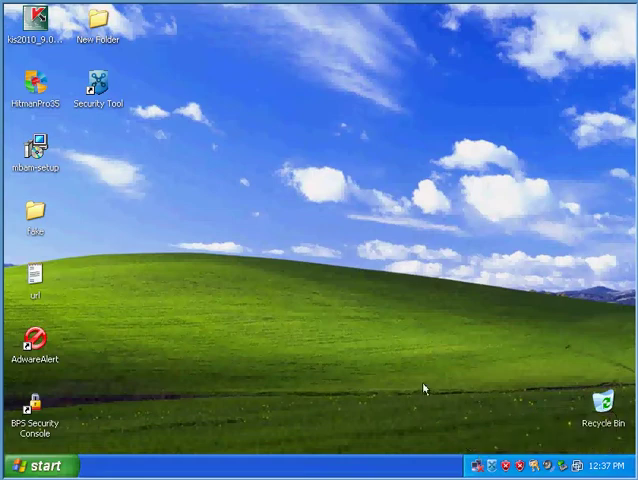
pyautogui.click(56, 468)
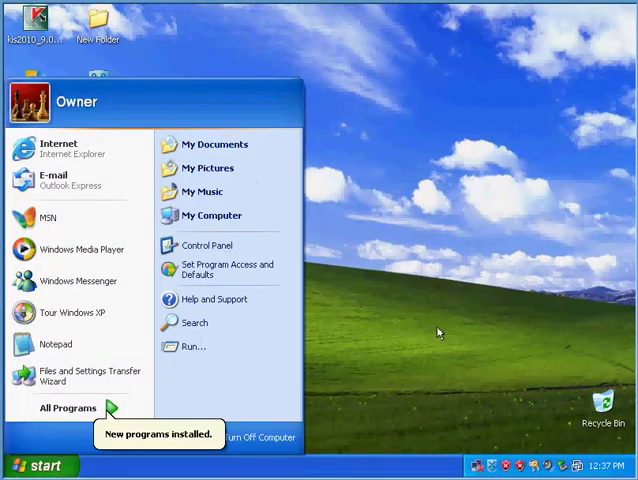
pyautogui.click(281, 239)
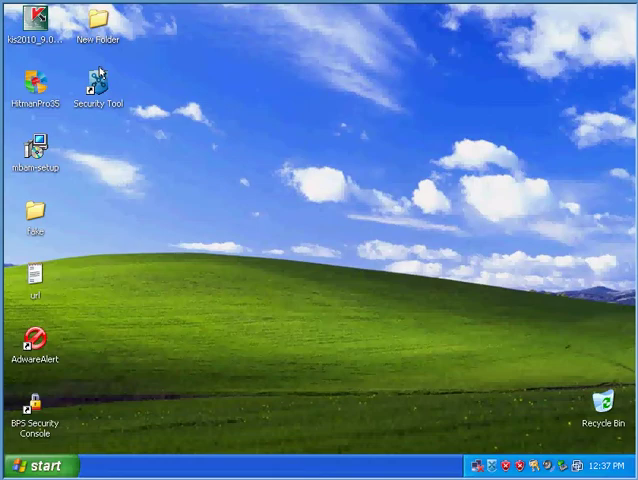
pyautogui.click(58, 465)
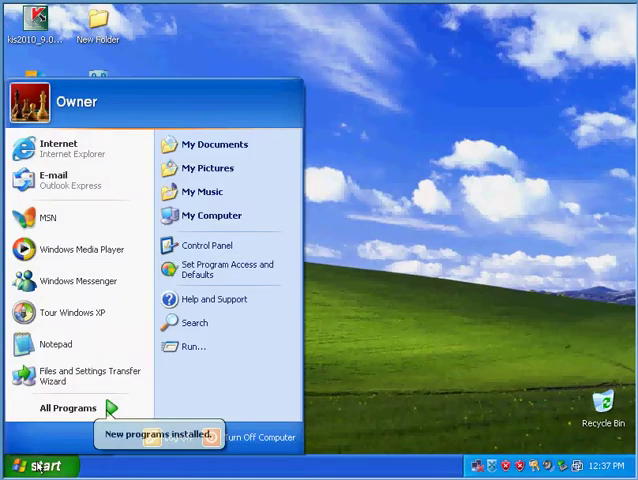
pyautogui.click(48, 463)
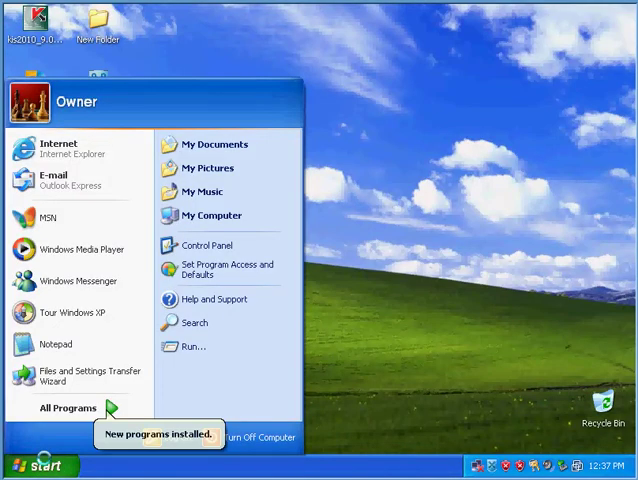
pyautogui.click(43, 460)
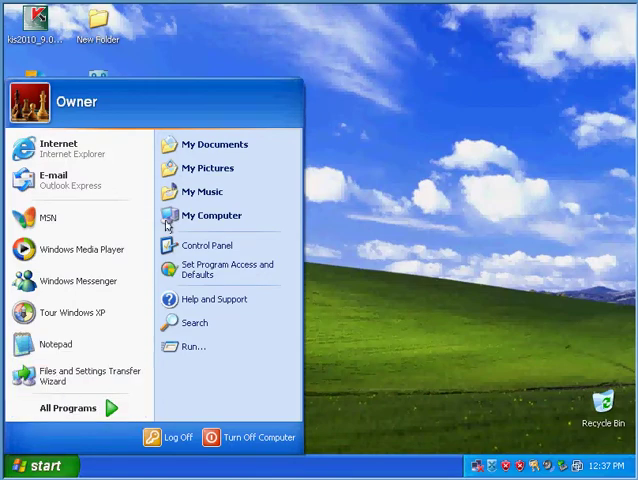
# Open My Computer with the Address Bar enabled and reveal the Local Disk (C:) contents
pyautogui.click(203, 214)
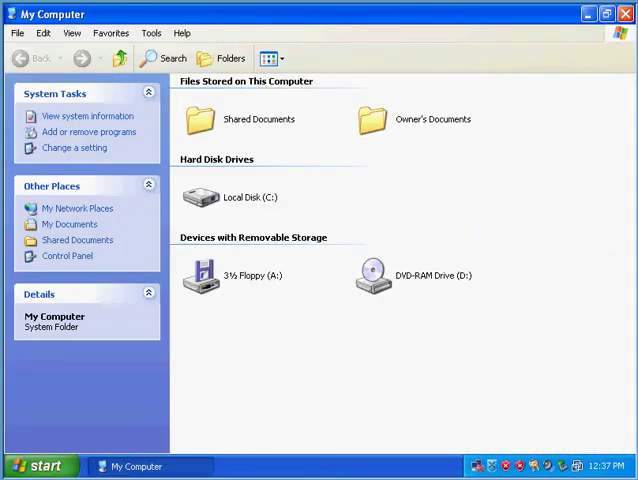
pyautogui.click(43, 33)
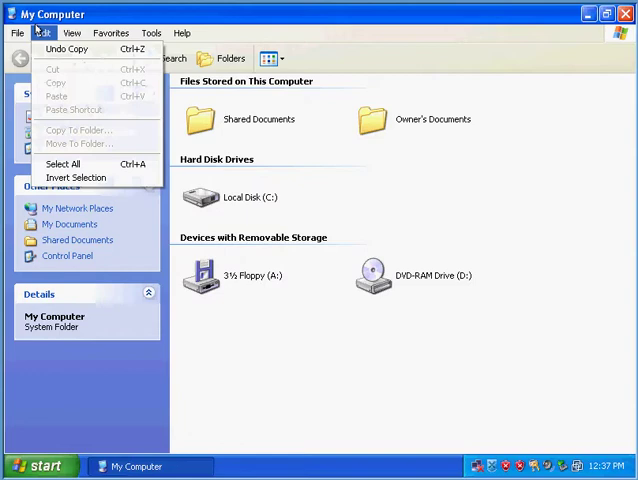
pyautogui.moveTo(90, 49)
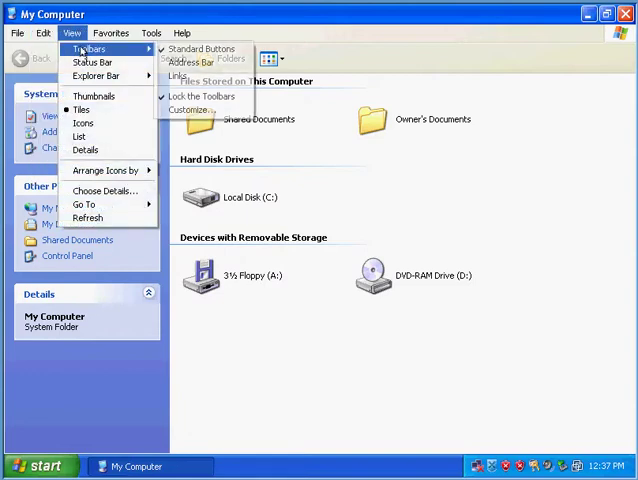
pyautogui.click(198, 62)
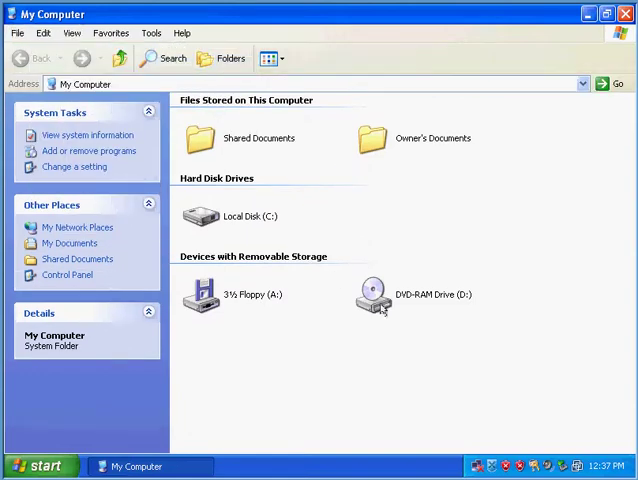
pyautogui.doubleClick(200, 215)
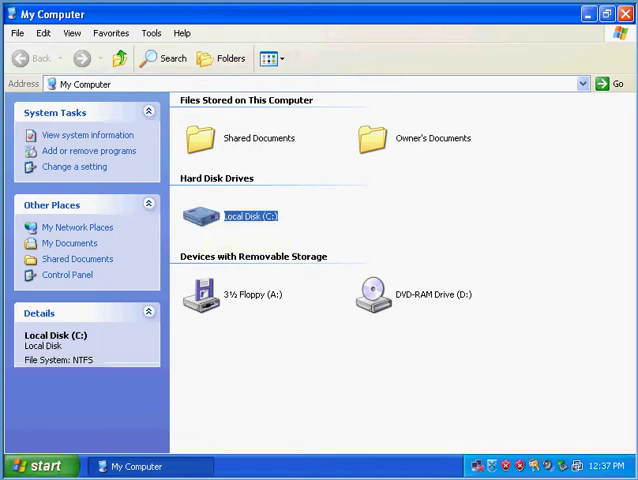
pyautogui.click(212, 207)
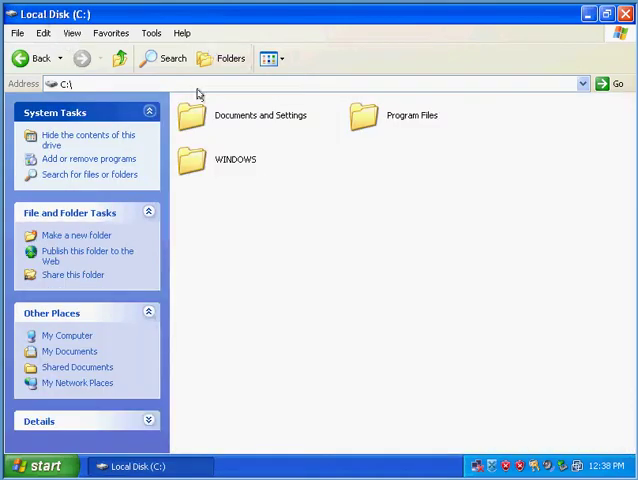
# In Folder Options > View, select 'Show hidden files and folders' and uncheck 'Hide protected operating system files'
pyautogui.click(153, 34)
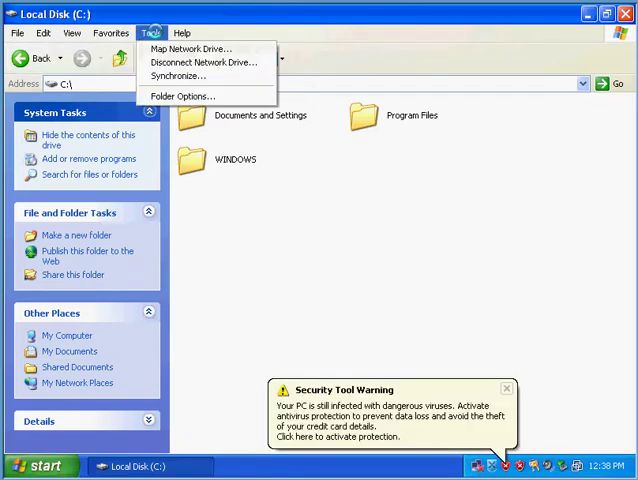
pyautogui.click(194, 98)
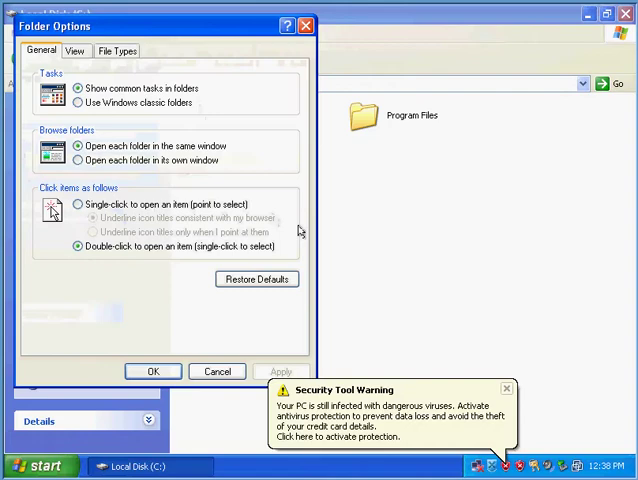
pyautogui.click(76, 52)
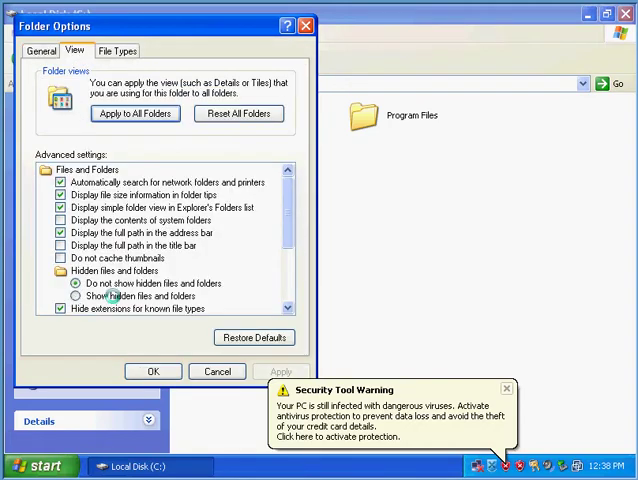
pyautogui.click(75, 296)
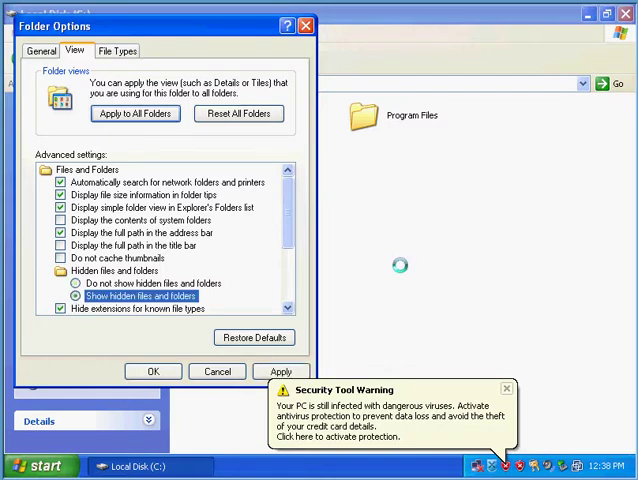
pyautogui.moveTo(287, 215); pyautogui.dragTo(287, 230)
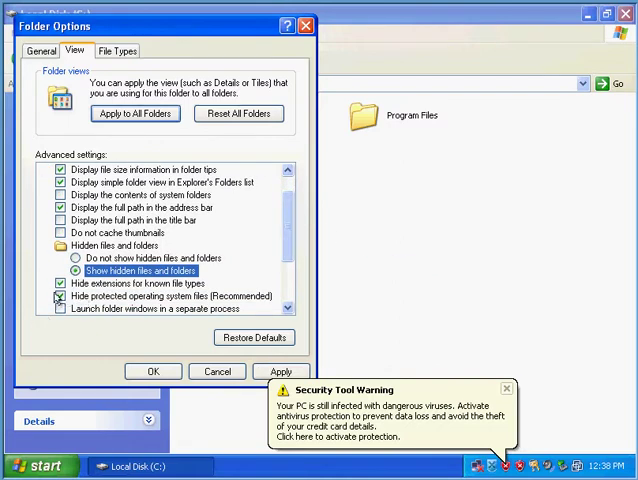
pyautogui.click(60, 296)
# Apply the hidden-file settings and browse into Documents and Settings > All Users
pyautogui.click(289, 301)
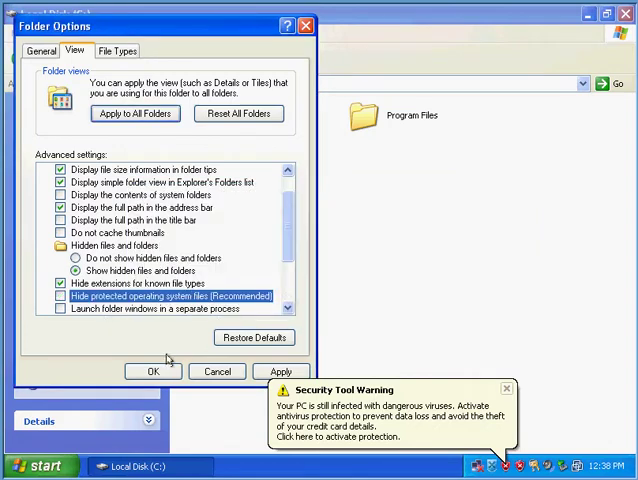
pyautogui.click(162, 373)
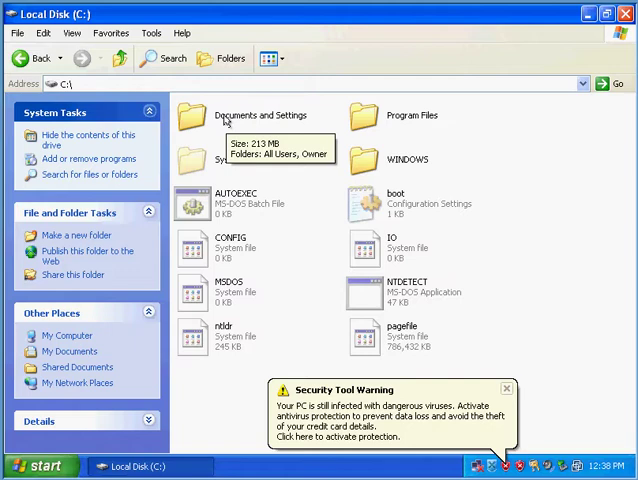
pyautogui.click(226, 121)
pyautogui.doubleClick(221, 121)
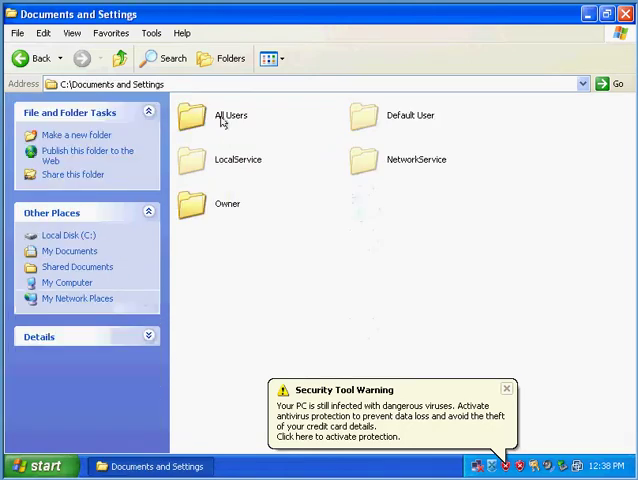
pyautogui.doubleClick(195, 117)
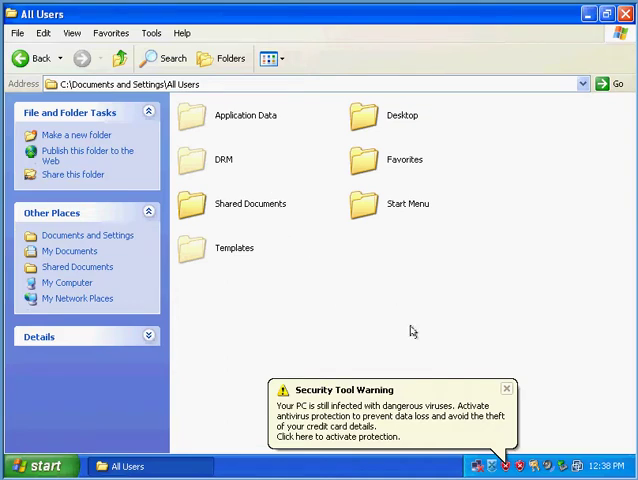
pyautogui.click(507, 388)
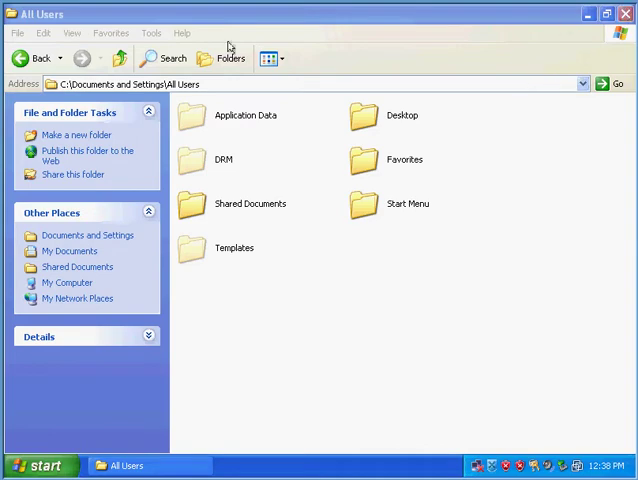
# Set Folder Options back to 'Do not show hidden files', hide protected files, and close the window
pyautogui.click(152, 33)
pyautogui.click(179, 95)
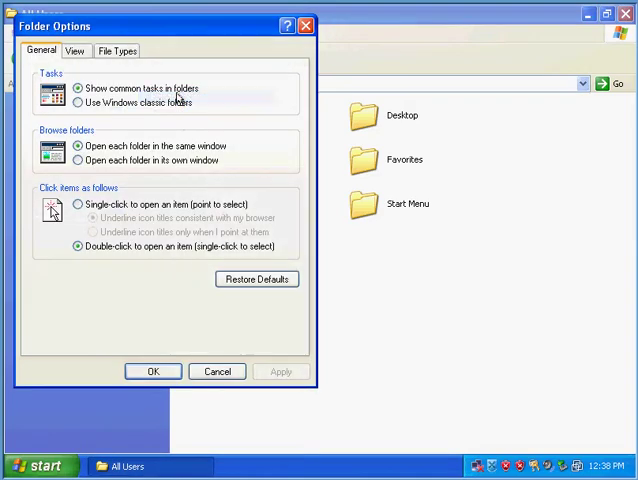
pyautogui.click(75, 50)
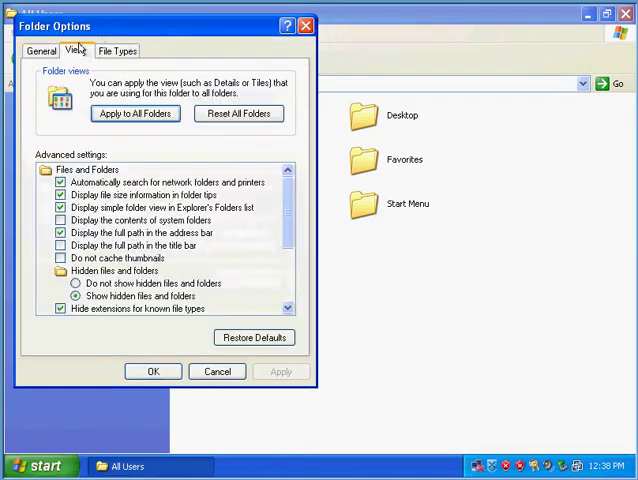
pyautogui.click(76, 284)
pyautogui.scroll(-2, 74, 285)
pyautogui.click(60, 245)
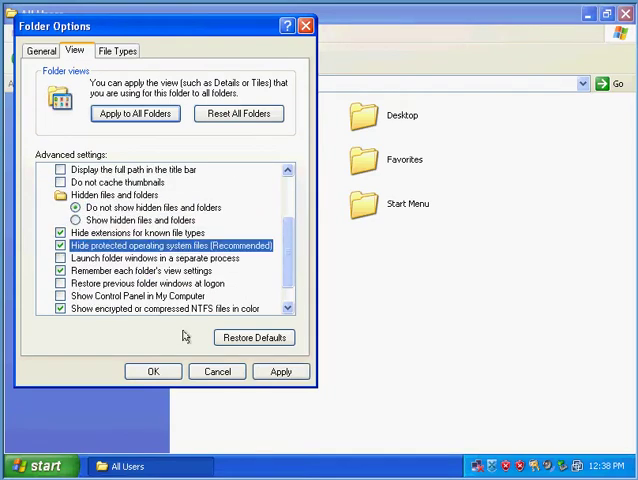
pyautogui.click(153, 372)
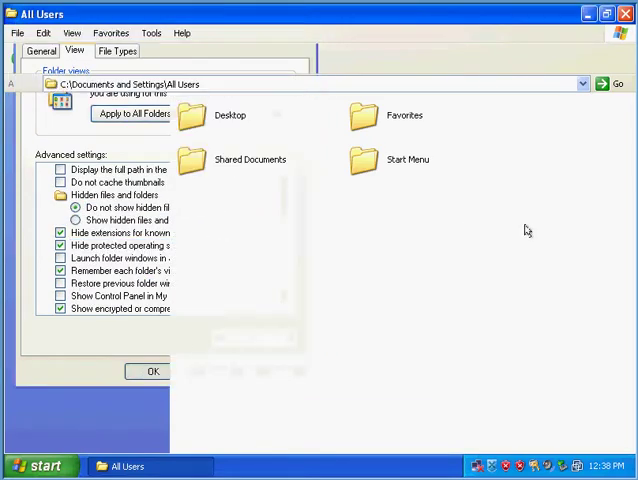
pyautogui.click(626, 14)
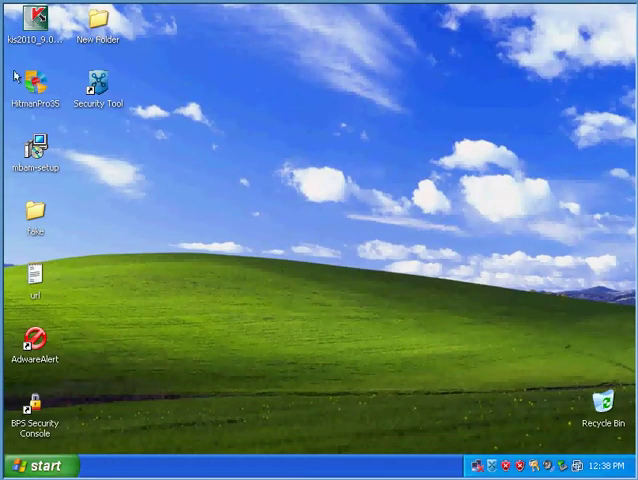
# Run the kis2010 installer past the Security Warning and dismiss the Security Tool balloon
pyautogui.click(33, 27)
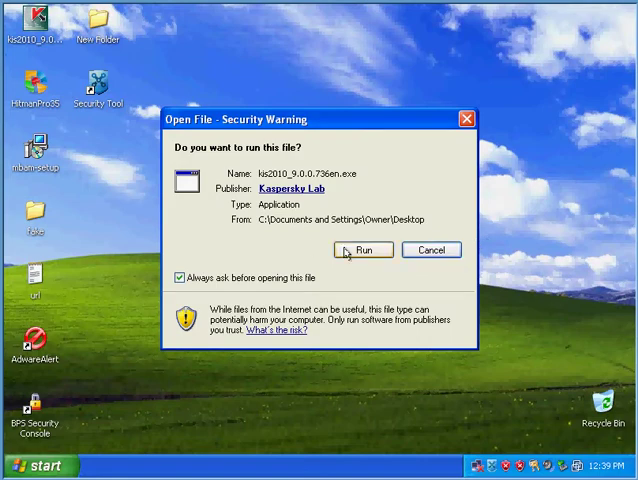
pyautogui.click(346, 253)
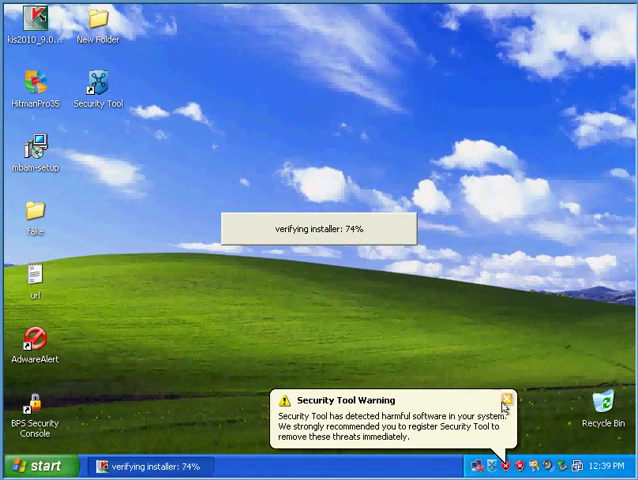
pyautogui.click(504, 404)
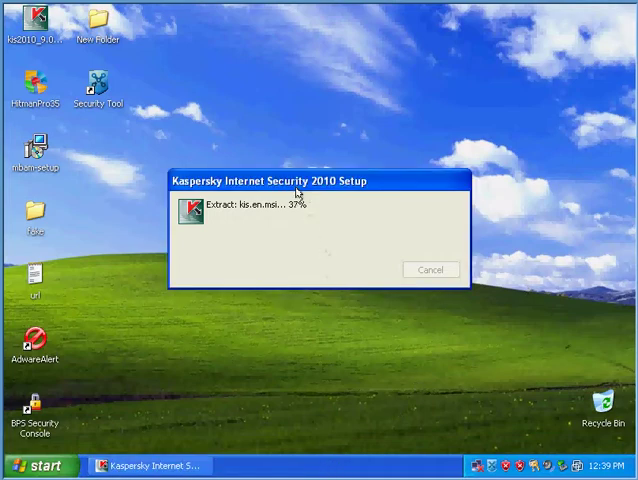
pyautogui.rightClick(296, 463)
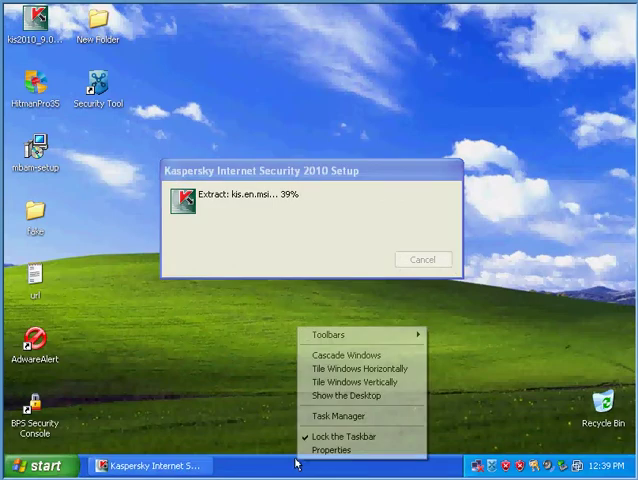
pyautogui.click(315, 416)
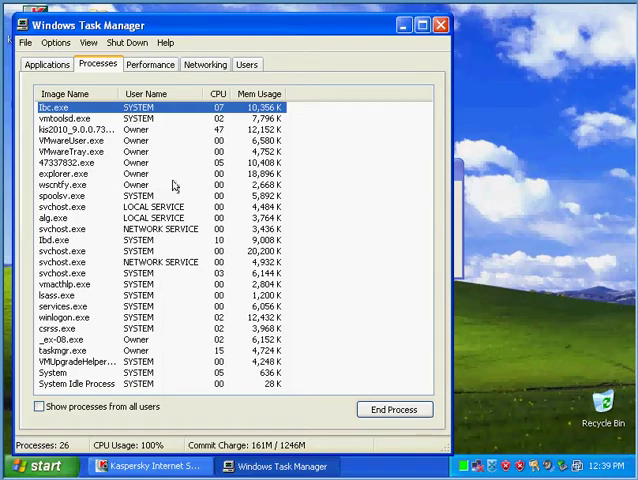
pyautogui.click(439, 24)
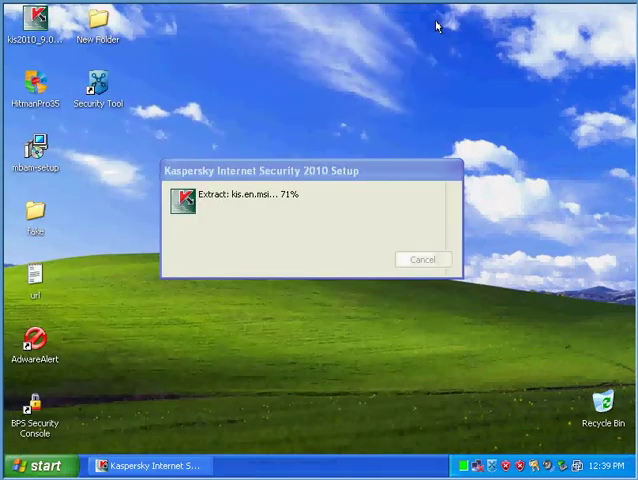
pyautogui.moveTo(310, 176); pyautogui.dragTo(298, 172)
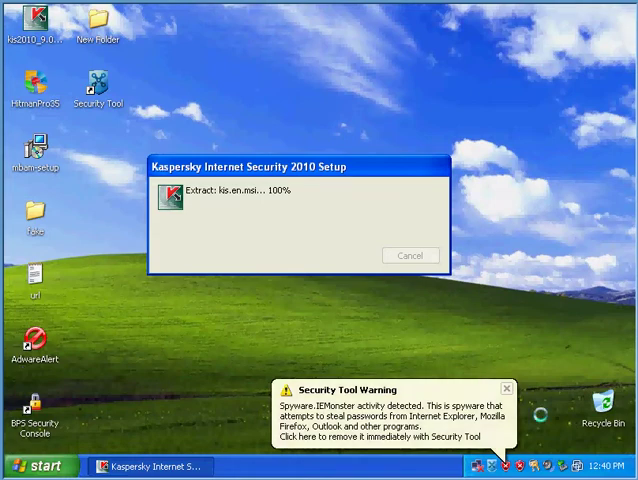
# Dismiss the Security Tool balloon, pass Kaspersky's Welcome page, and accept the license agreement
pyautogui.click(507, 387)
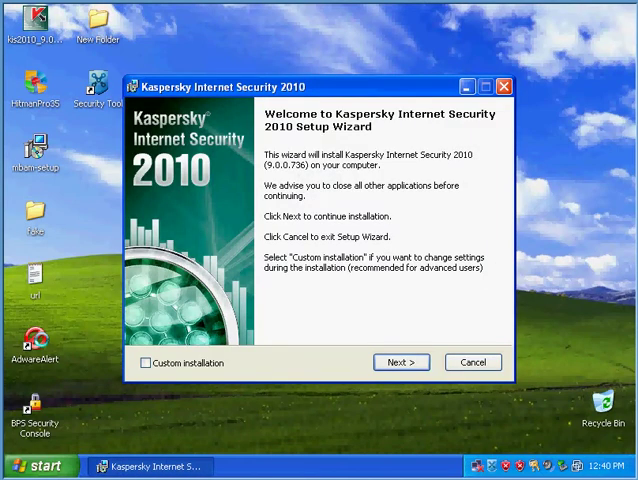
pyautogui.click(404, 362)
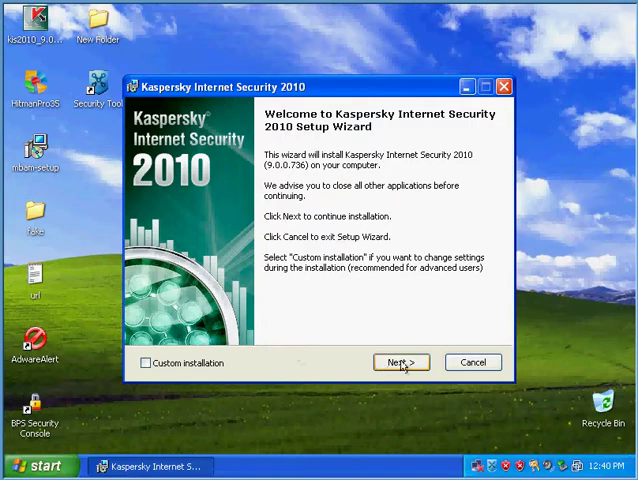
pyautogui.click(401, 362)
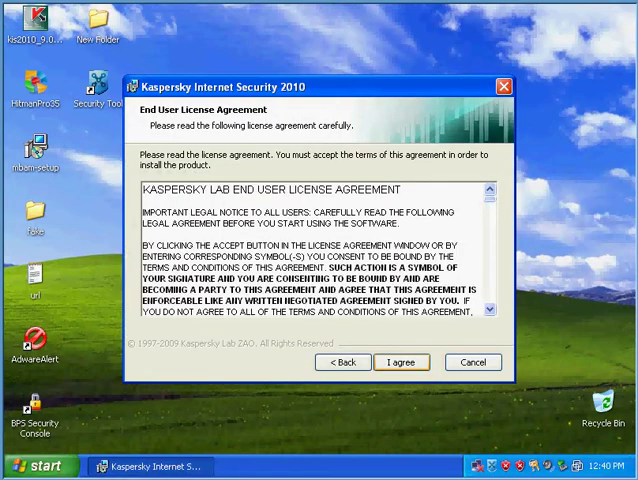
pyautogui.click(401, 362)
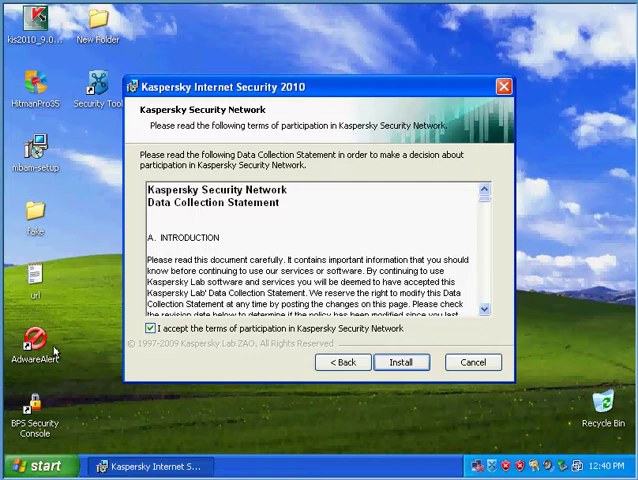
# Start installing from the Kaspersky Security Network page, confirming it and dismissing the Security Tool warning
pyautogui.click(408, 367)
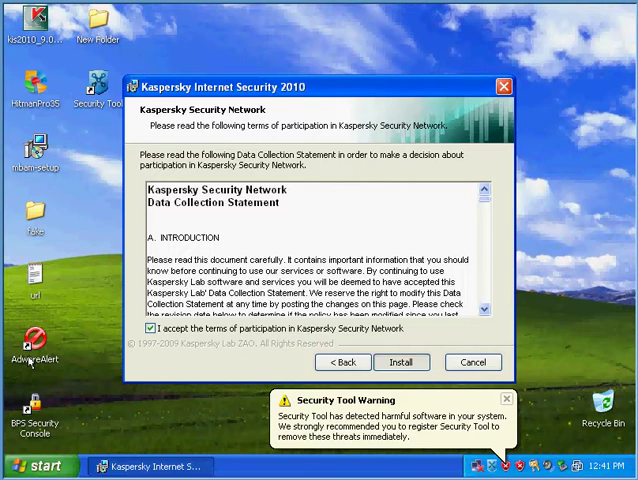
pyautogui.press('Return')
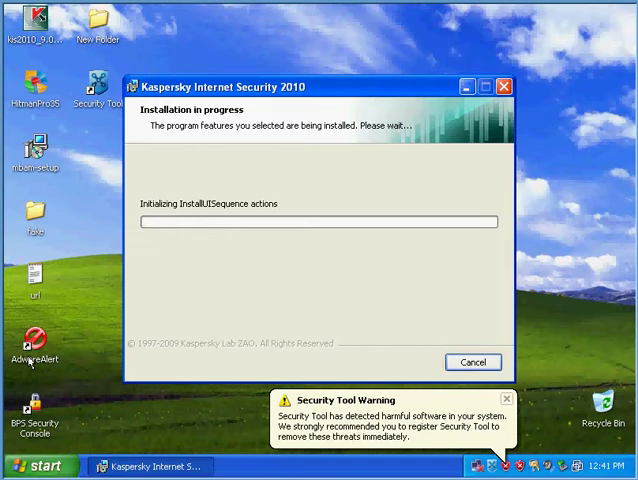
pyautogui.click(507, 399)
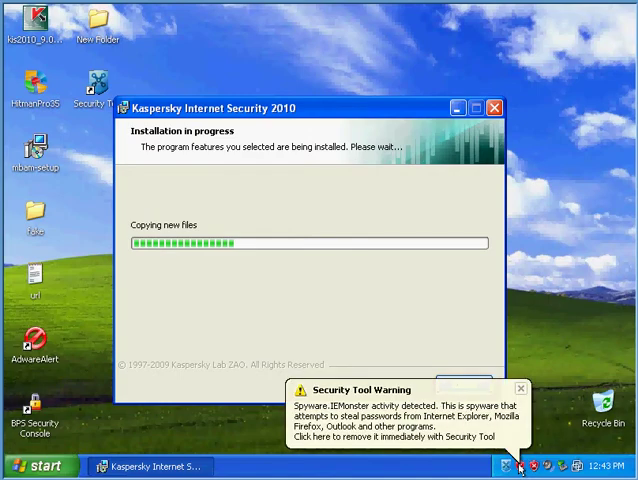
# Dismiss two Security Tool warnings and nudge the installer window left while setup completes
pyautogui.click(521, 390)
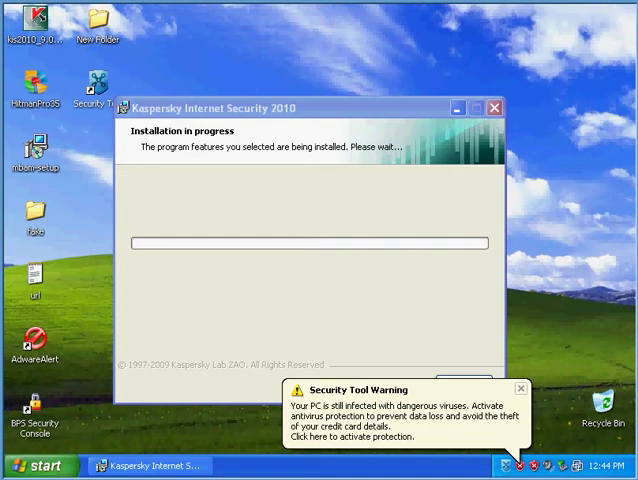
pyautogui.click(521, 389)
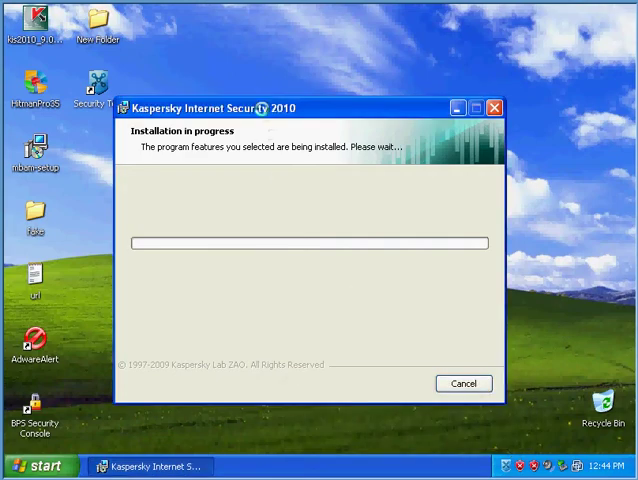
pyautogui.moveTo(259, 108); pyautogui.dragTo(235, 102)
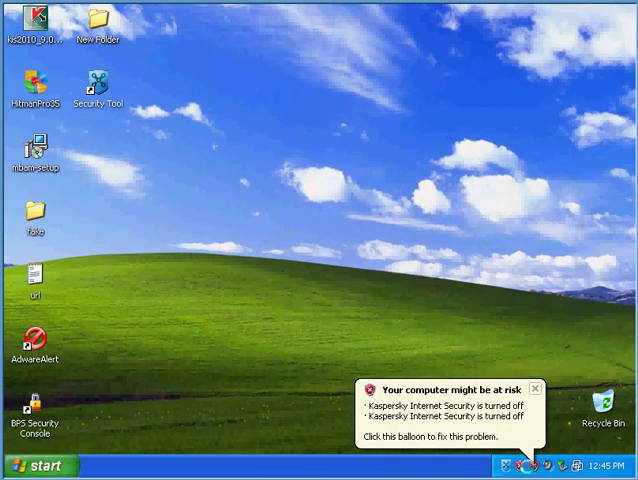
# Choose Activate trial license and proceed to online activation, dismissing the rogue security pop-ups
pyautogui.click(536, 390)
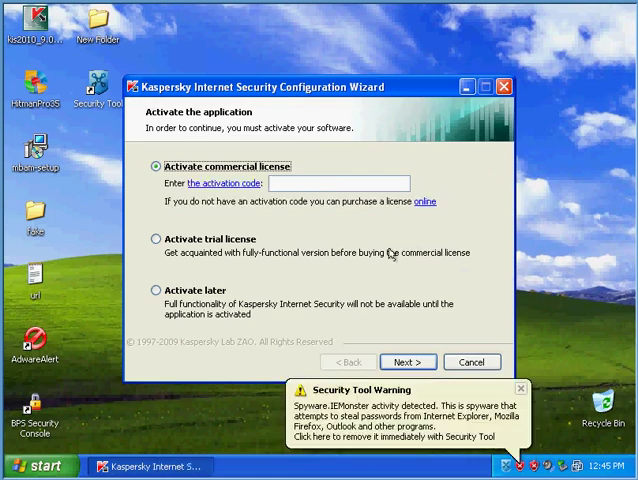
pyautogui.click(155, 241)
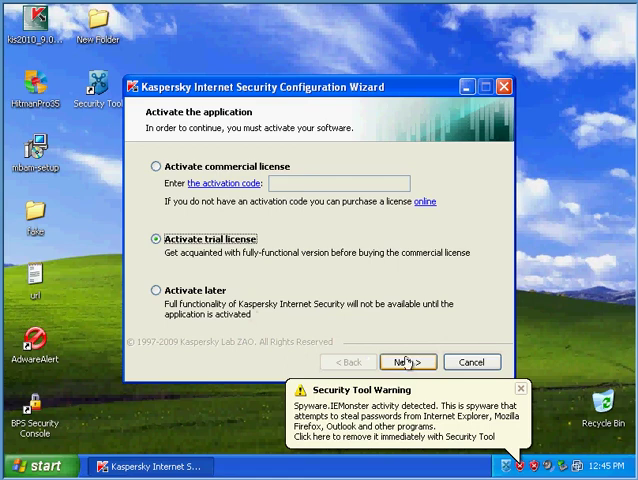
pyautogui.click(406, 363)
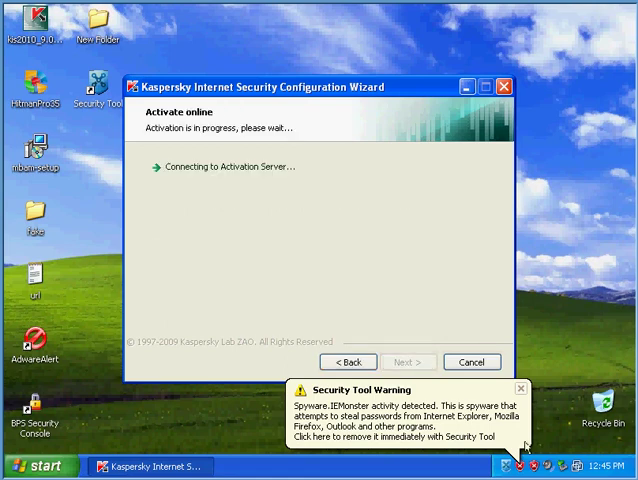
pyautogui.click(522, 391)
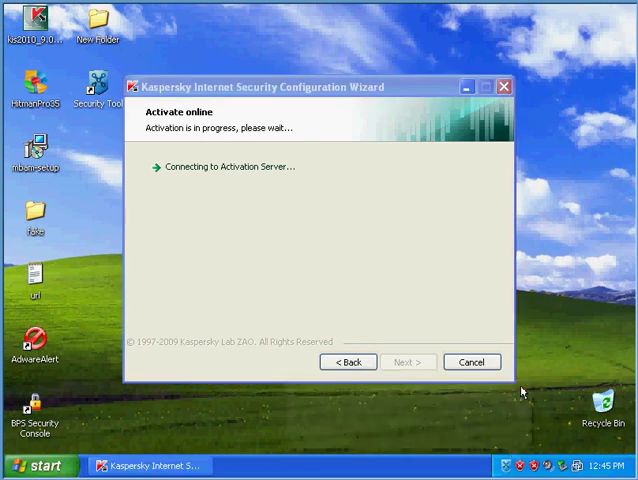
pyautogui.click(363, 82)
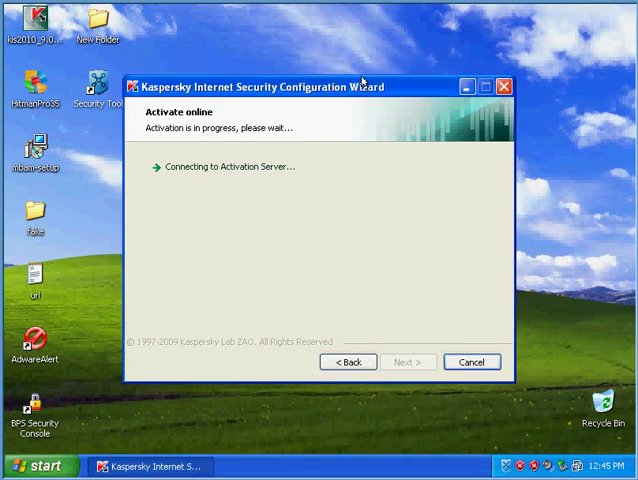